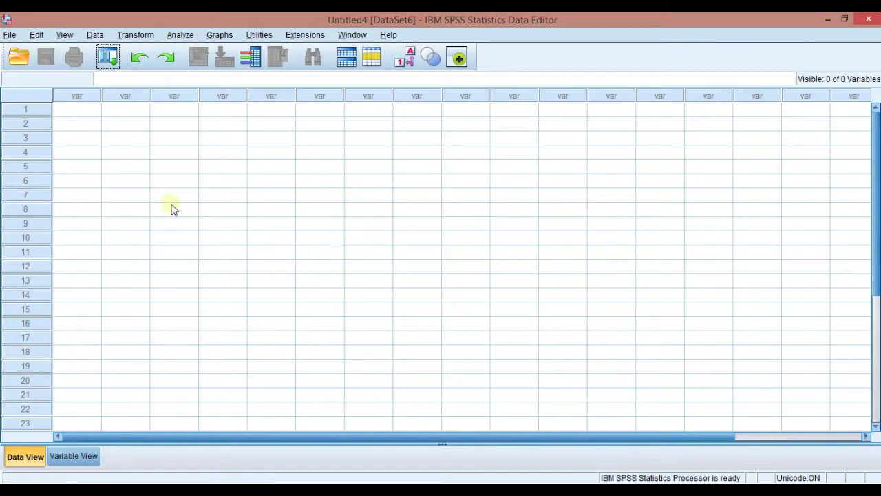
- Define the first variable as Perlakuan in Variable View, with 0 decimals
left_click(73, 457)
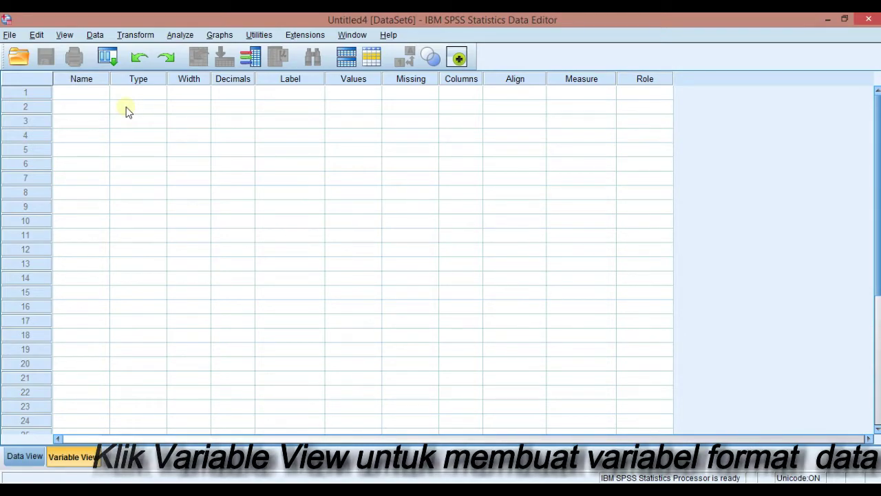
left_click(73, 99)
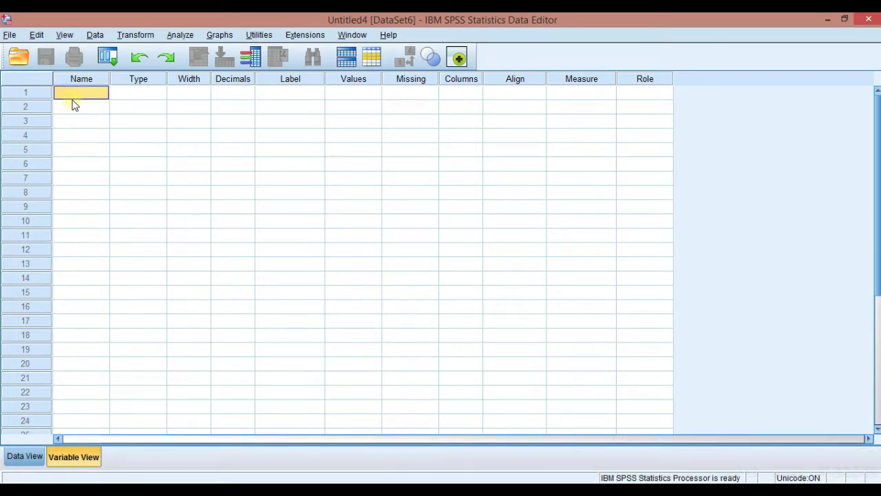
type("p")
left_click(245, 95)
left_click(245, 96)
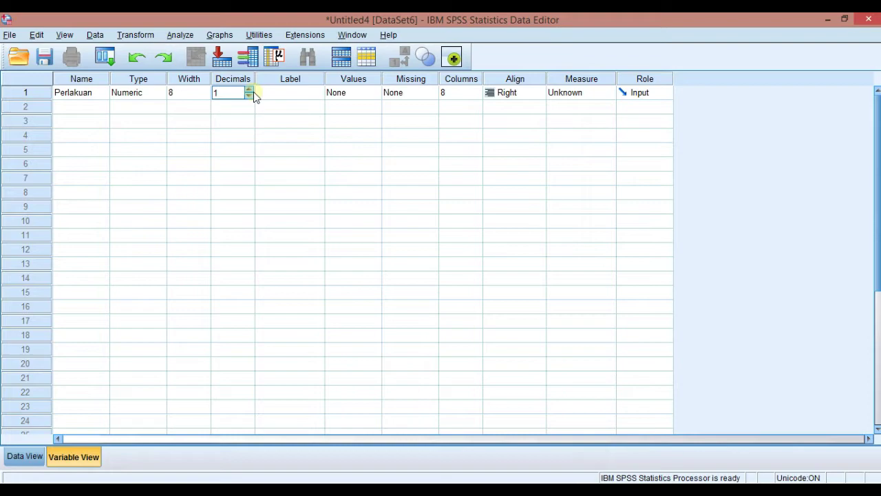
left_click(250, 97)
- Check the treatments in the slide 4 table in PowerPoint, and back in SPSS add value labels 1 = A and 2 = B to Perlakuan
key("alt+Tab")
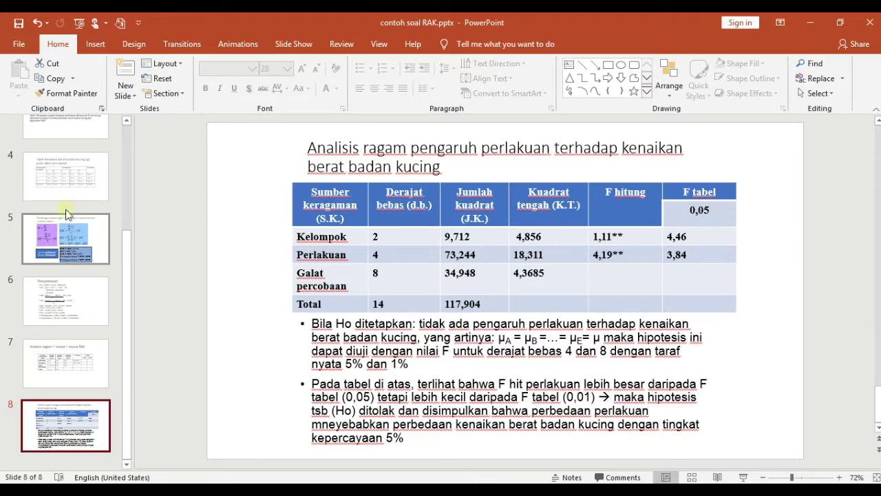
left_click(64, 167)
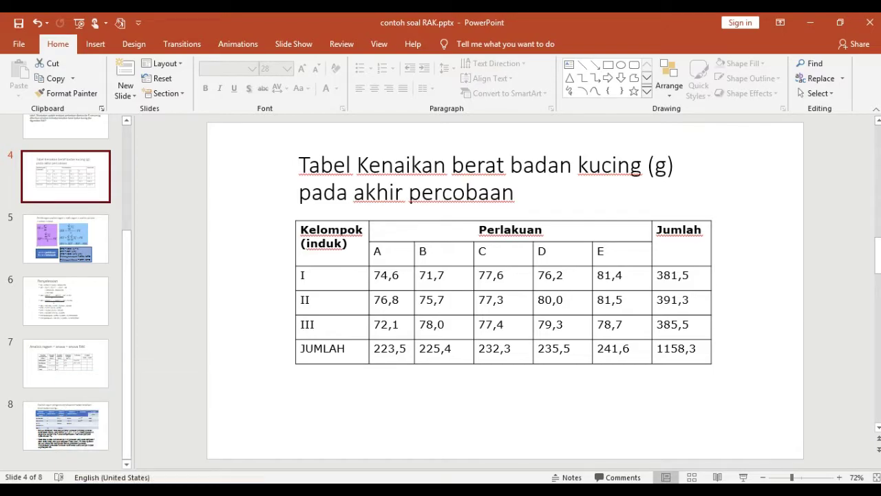
left_click(84, 409)
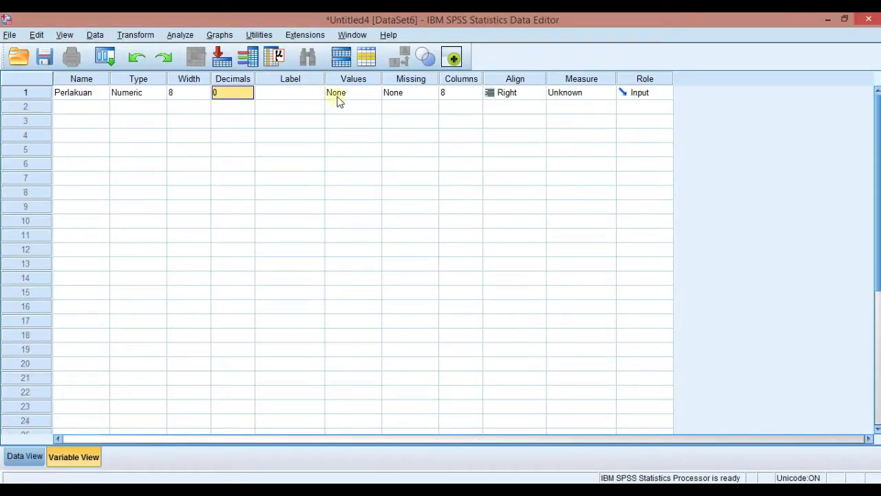
double_click(375, 95)
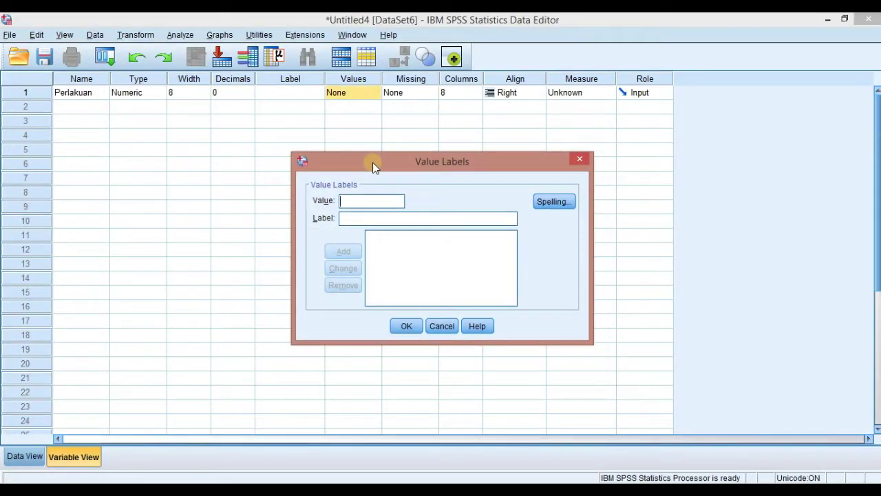
type("1 = \"A")
left_click(353, 255)
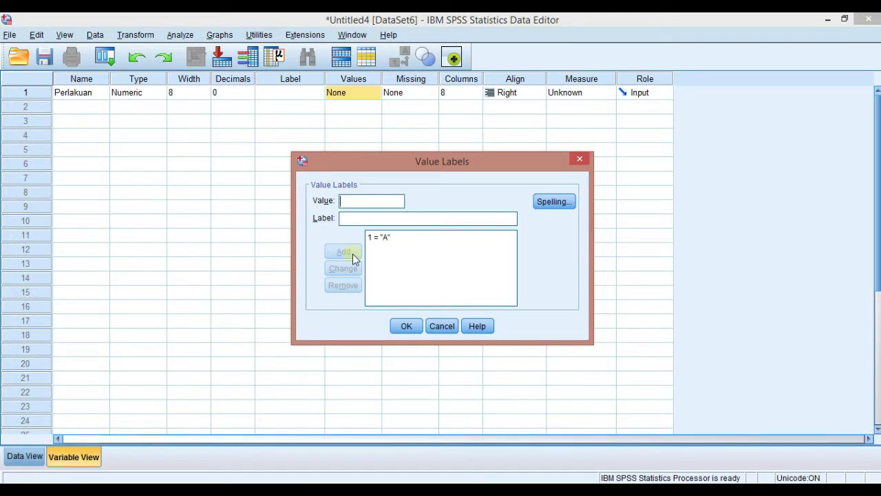
type("2")
left_click(348, 218)
type("B")
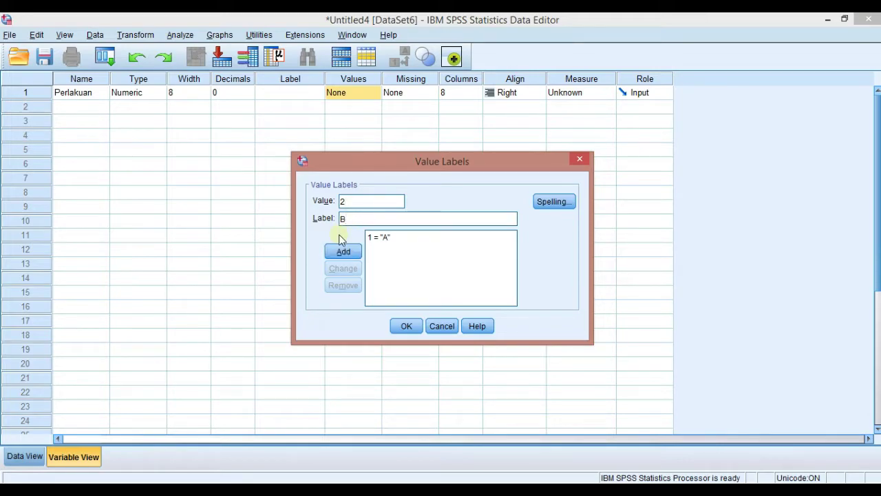
left_click(340, 250)
- Add the value labels 3 = C and 4 = D to the Perlakuan variable
type("3")
left_click(357, 219)
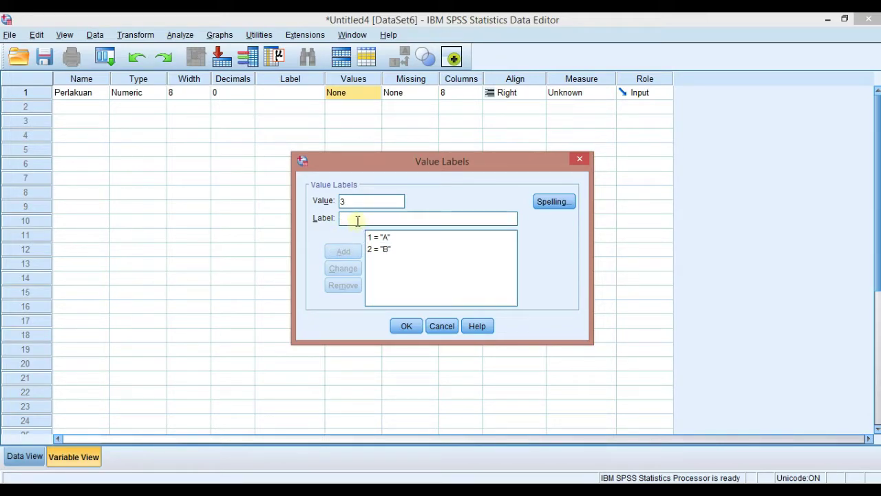
type("C")
left_click(353, 252)
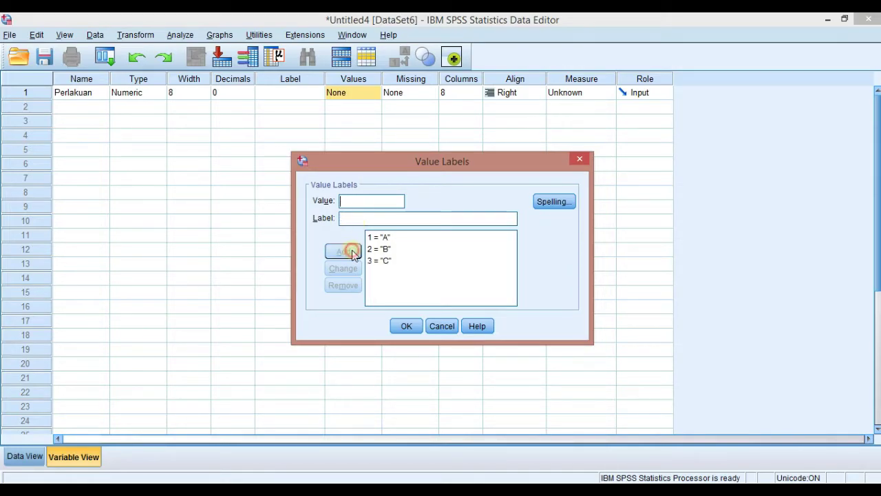
left_click(360, 220)
type("4")
left_click(360, 219)
type("D")
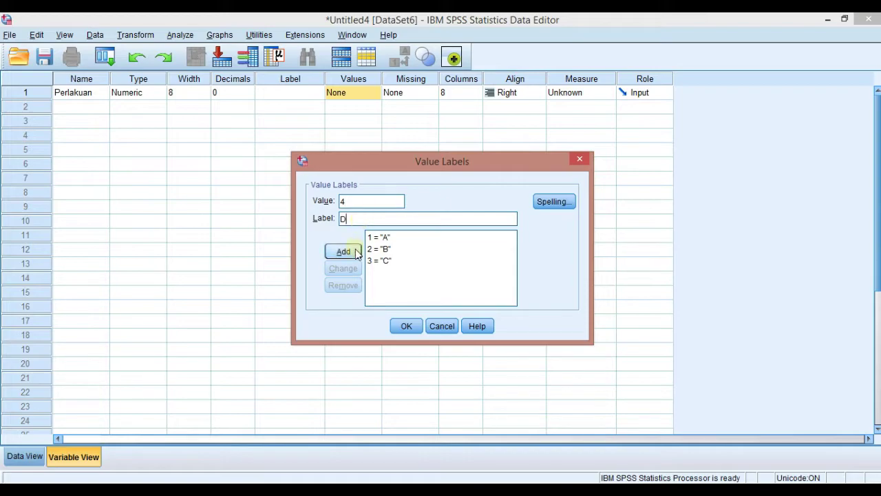
left_click(356, 252)
- Complete Perlakuan's value labels with 5 = E and set its measurement level to Nominal
type("5 = \"")
type("E")
left_click(348, 253)
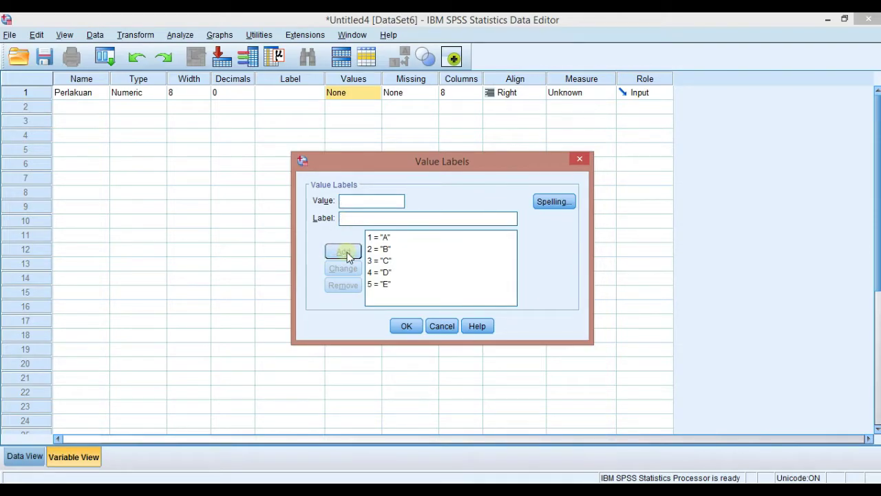
left_click(408, 326)
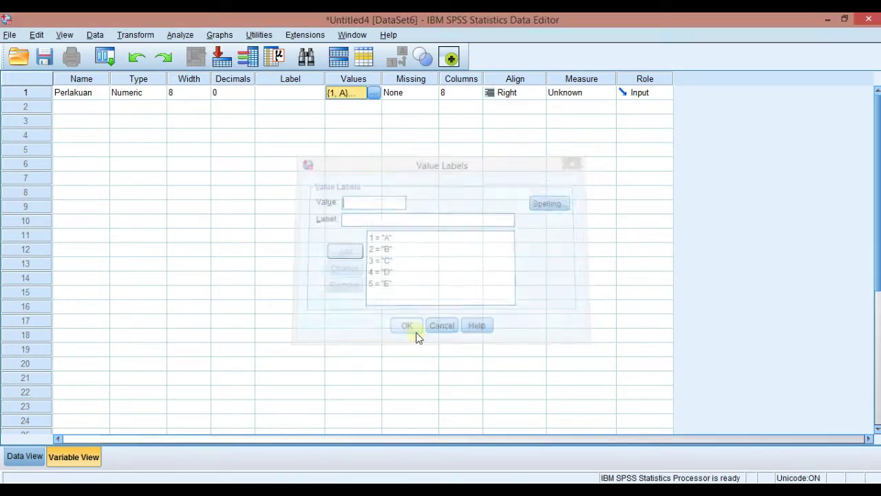
left_click(609, 93)
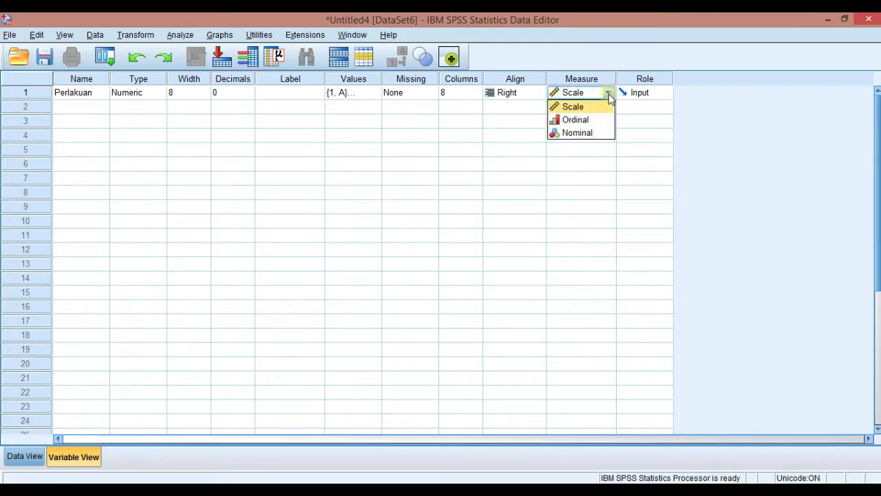
left_click(570, 134)
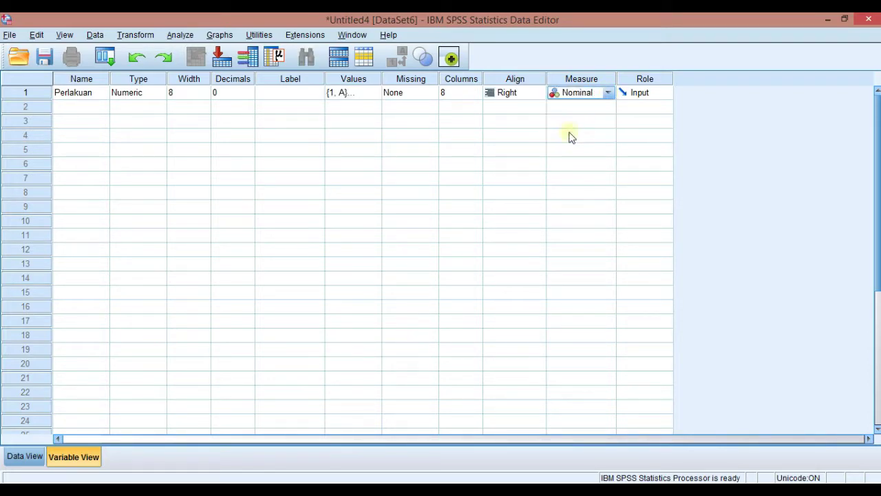
- Define the second variable as Kelompok, with 0 decimals
left_click(82, 109)
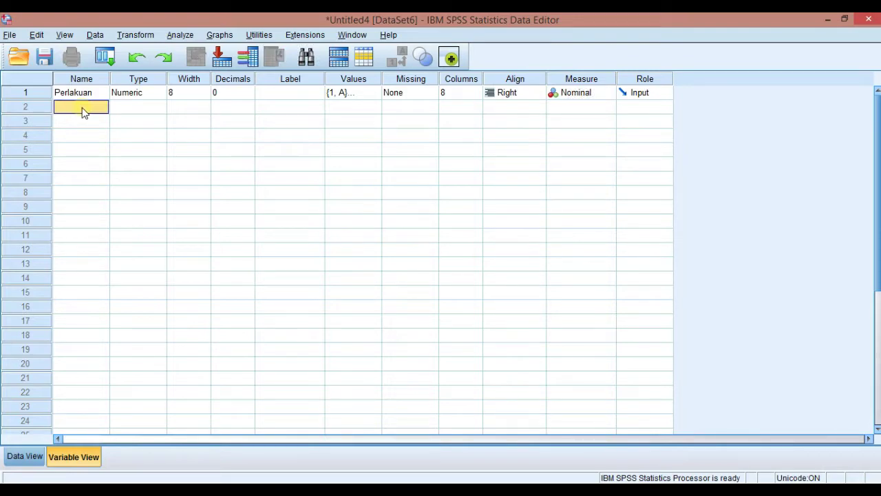
left_click(83, 107)
left_click(248, 111)
left_click(248, 112)
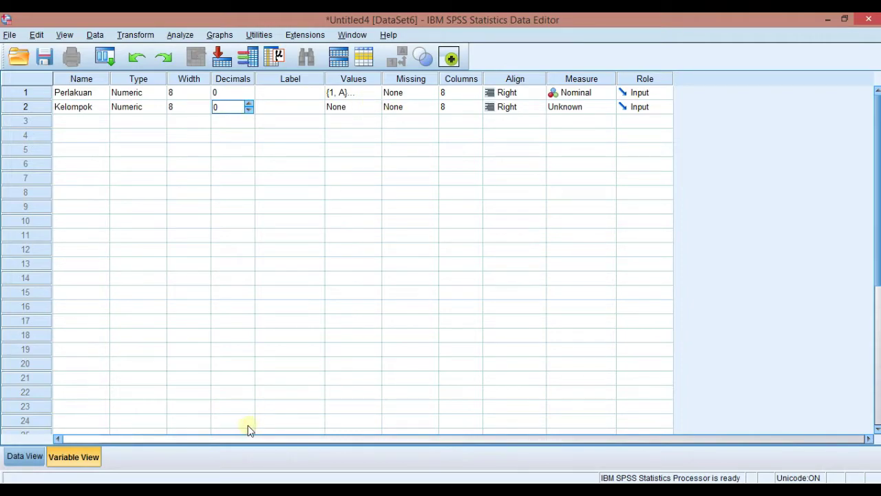
- Check the groups in the slide 4 table in PowerPoint, and back in SPSS add value labels 1 = I and 2 = II to Kelompok
left_click(132, 475)
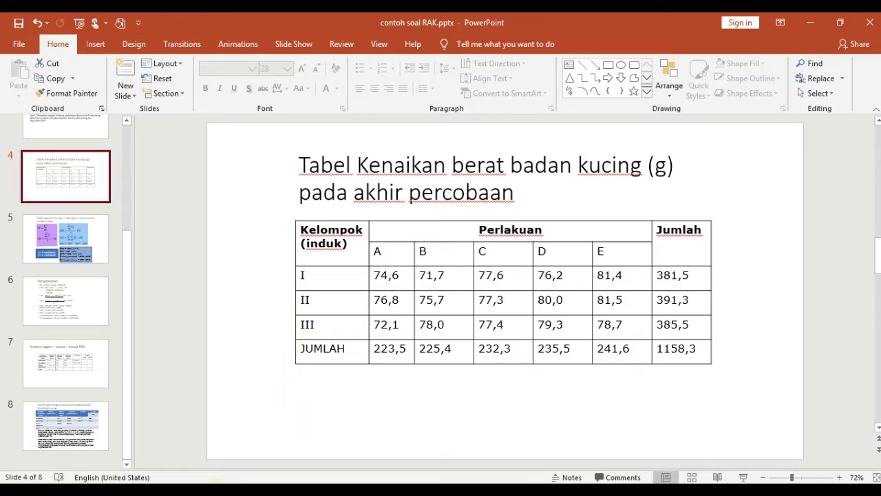
mouse_move(215, 484)
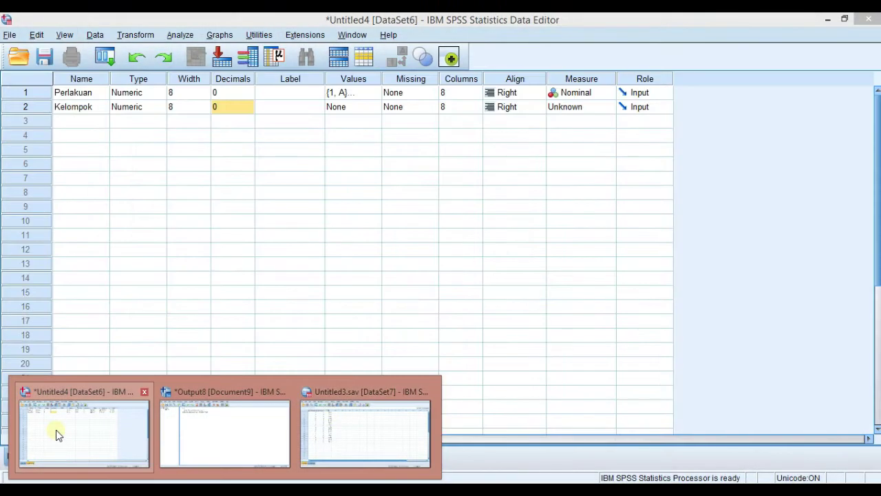
left_click(58, 431)
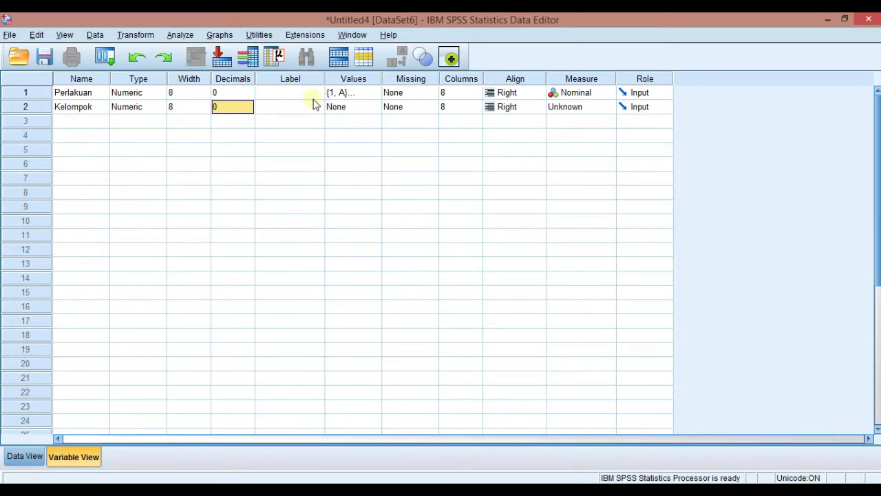
double_click(380, 110)
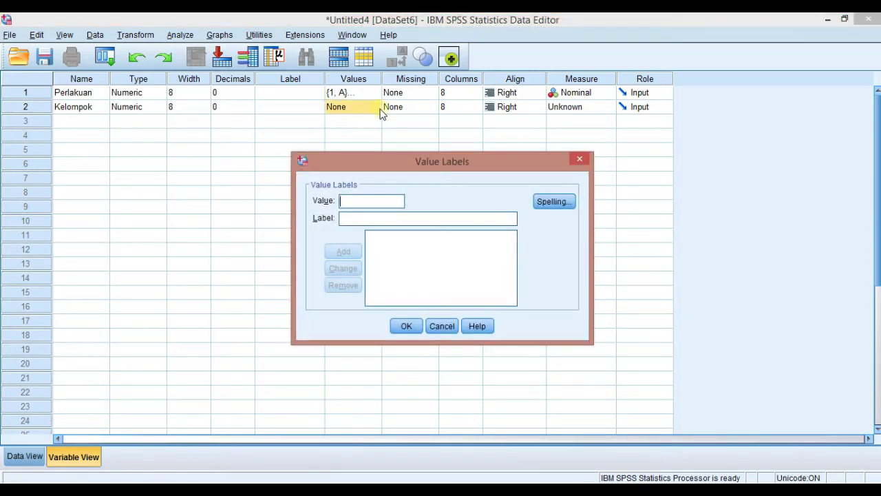
type("1")
left_click(355, 218)
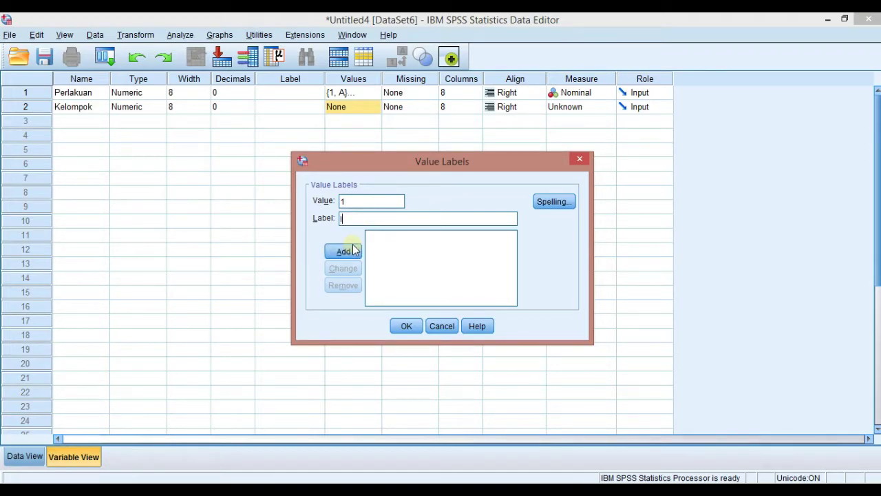
left_click(352, 251)
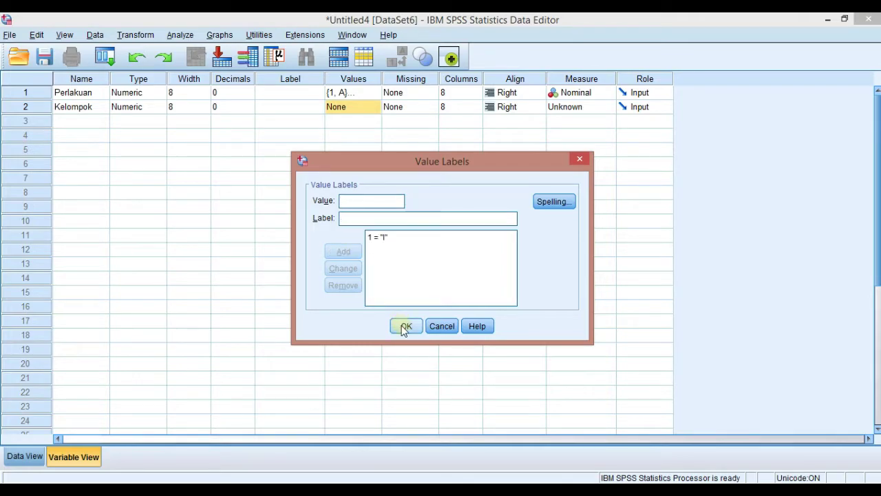
type("2")
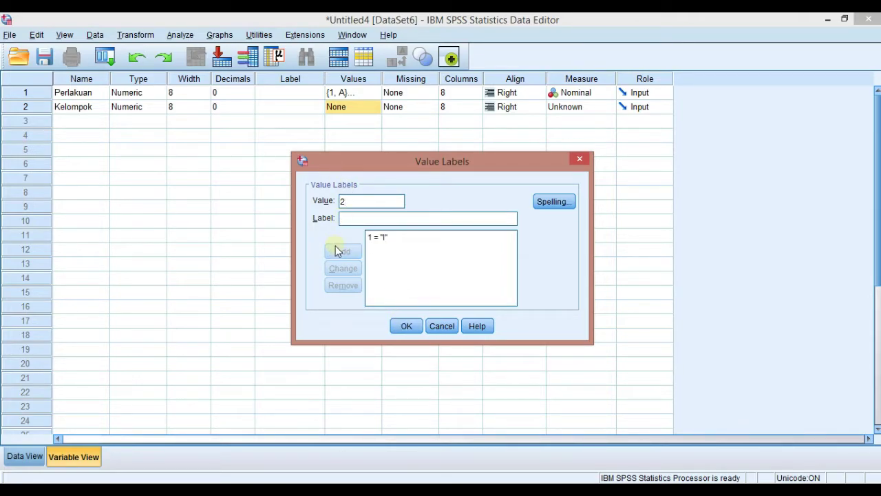
left_click(379, 219)
type("II")
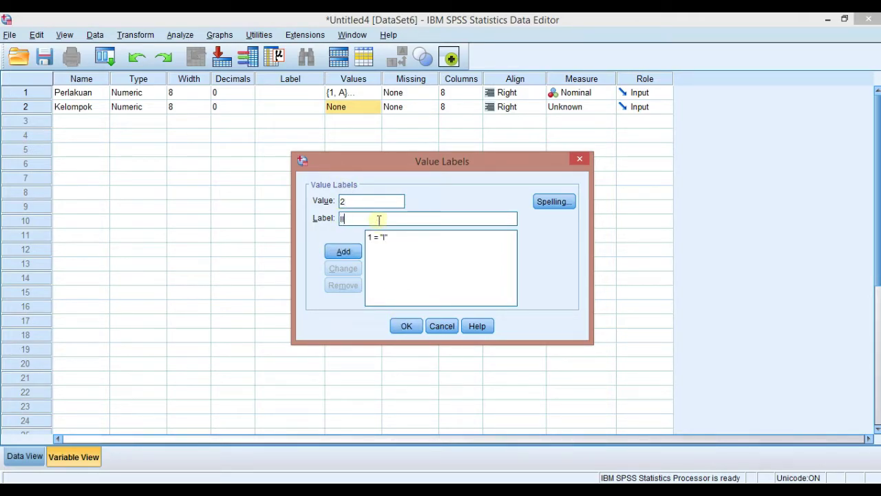
left_click(339, 254)
- Complete Kelompok's value labels with 3 = III and set its measurement level to Nominal
type("3")
left_click(346, 217)
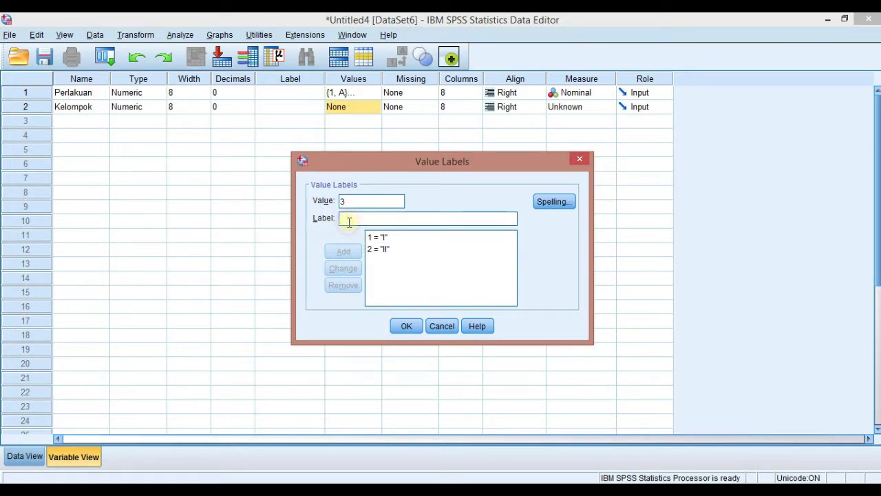
type("III")
left_click(346, 253)
left_click(399, 325)
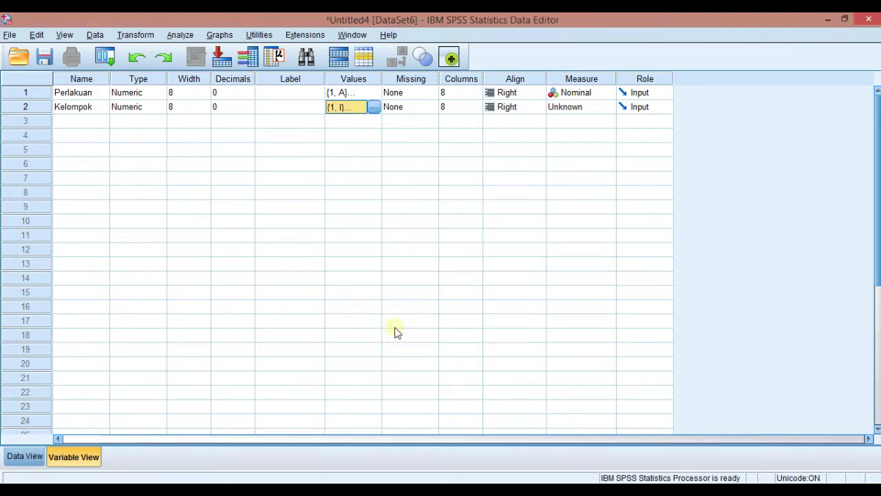
left_click(609, 106)
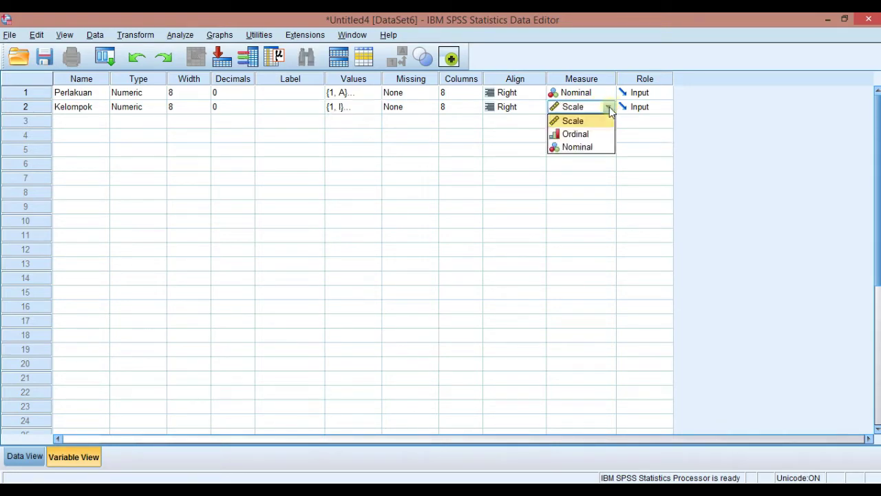
left_click(612, 147)
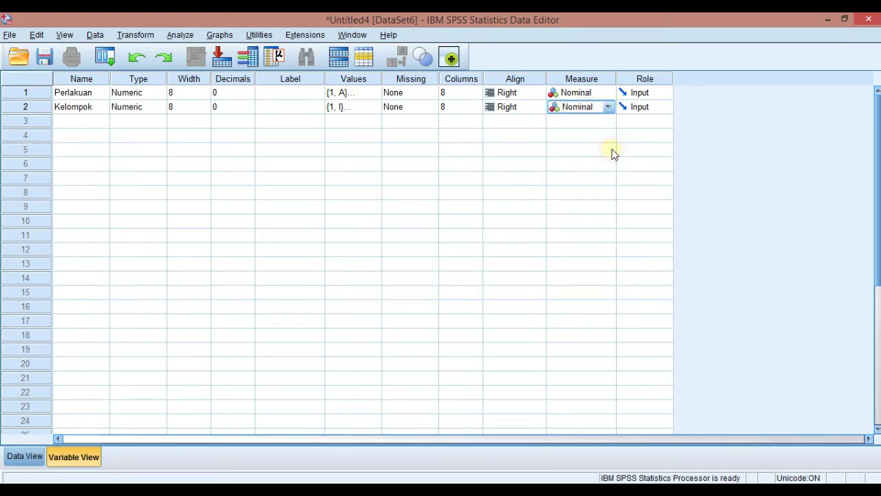
- Define a third variable BB labelled "Berat Badan (kg)" with Scale measurement, and switch to Data View for data entry
left_click(87, 123)
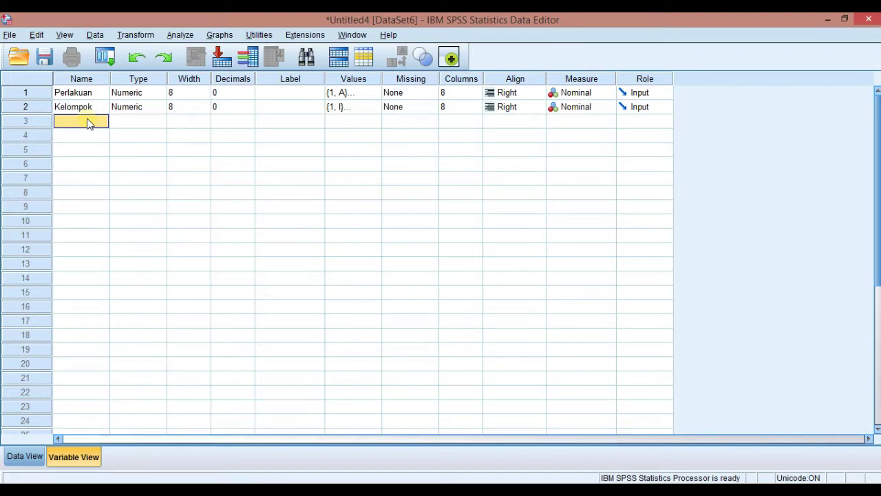
type("b")
left_click(268, 128)
type("Berat Badan (kg")
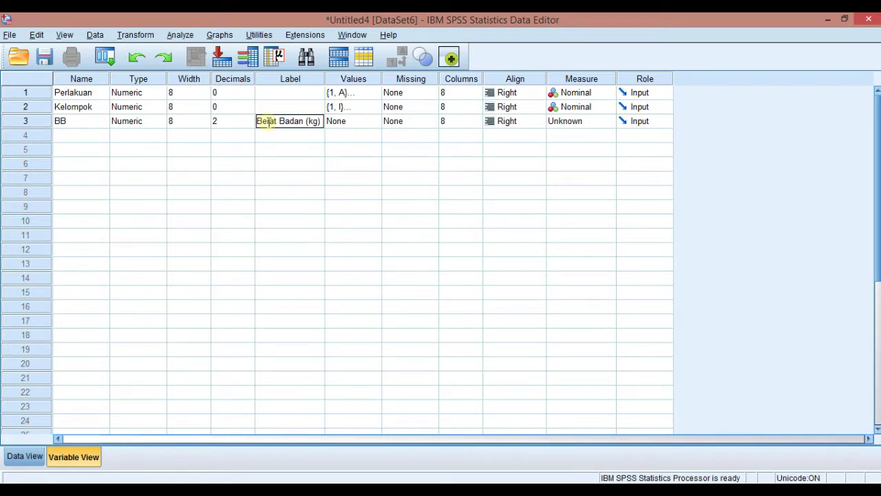
left_click(605, 127)
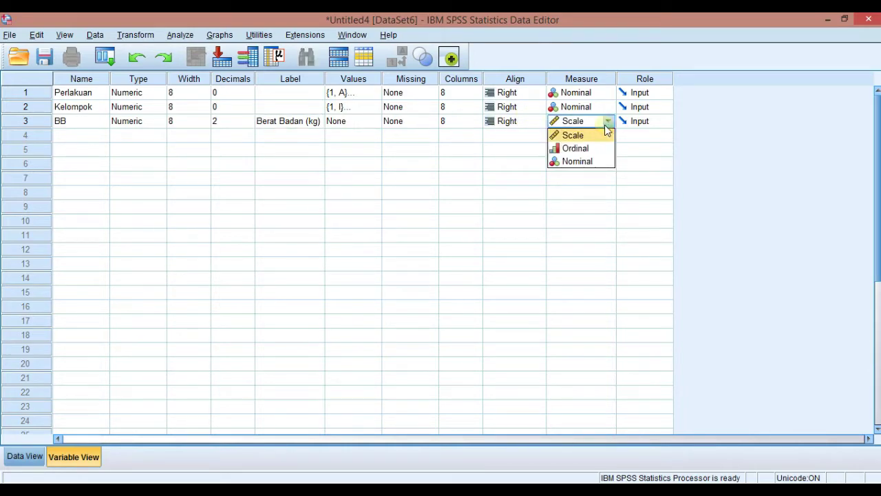
left_click(589, 136)
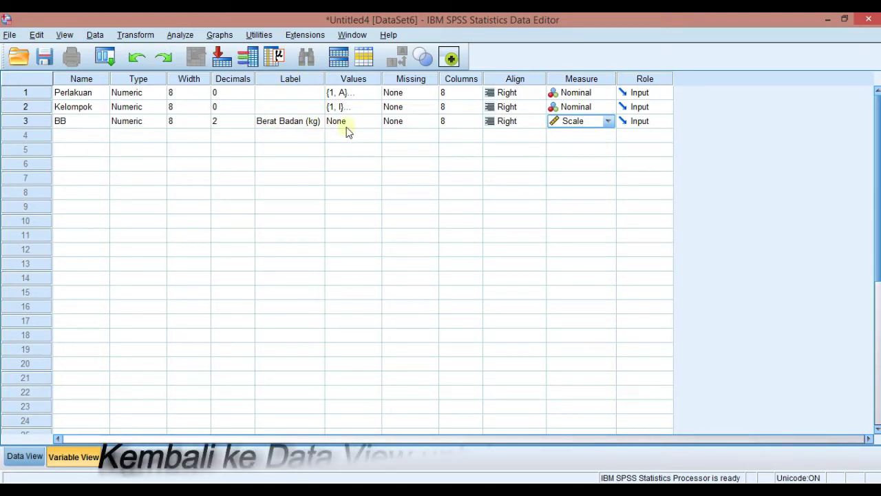
left_click(22, 458)
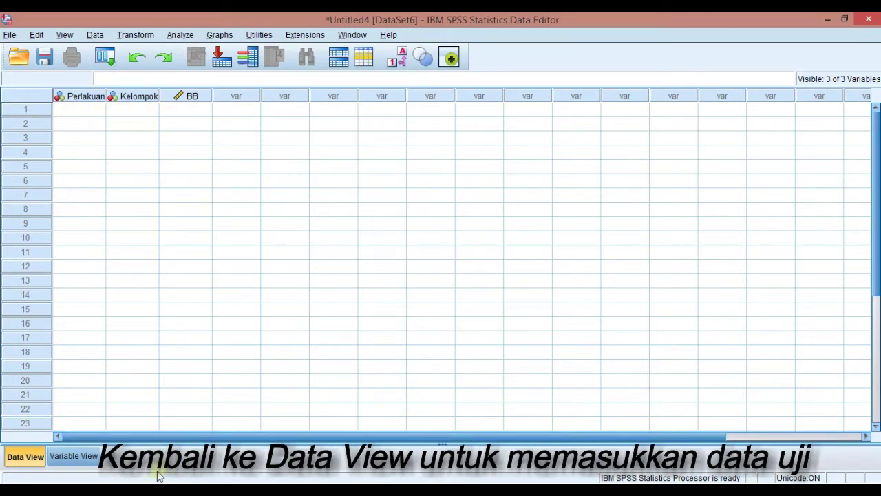
- Check the cat weight gain table on slide 4 in PowerPoint and return to the empty Untitled4 dataset in SPSS
left_click(133, 440)
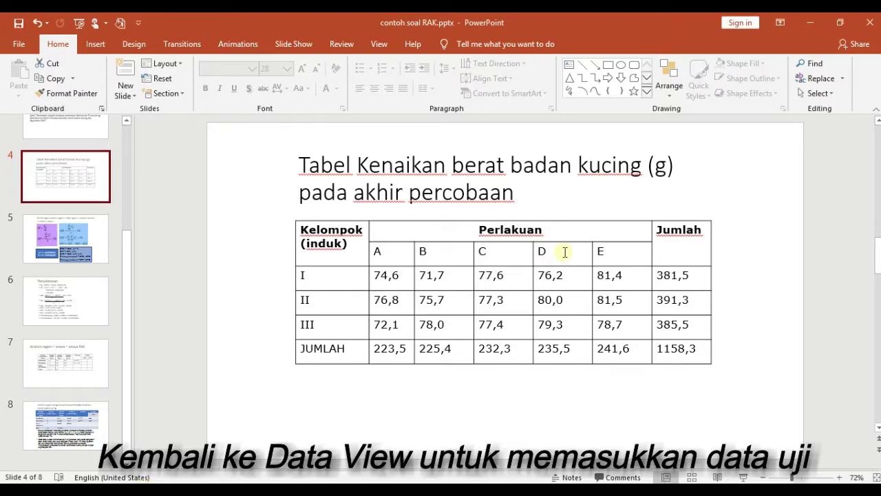
mouse_move(133, 440)
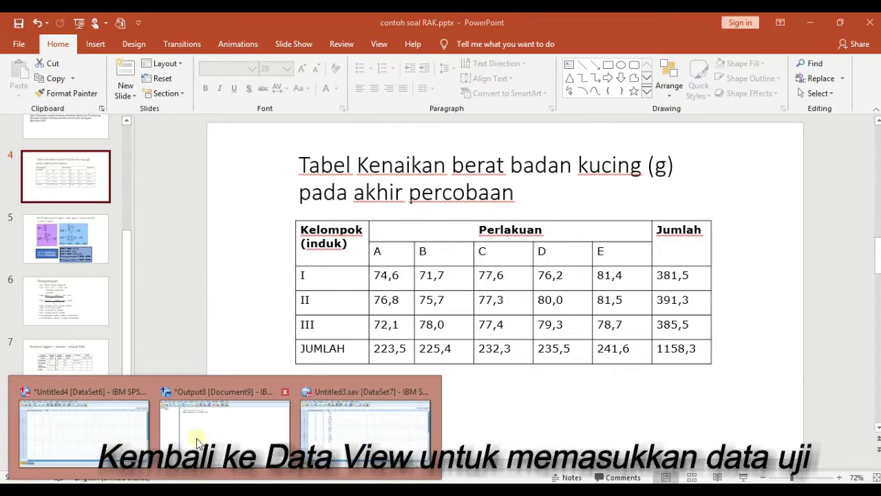
left_click(118, 424)
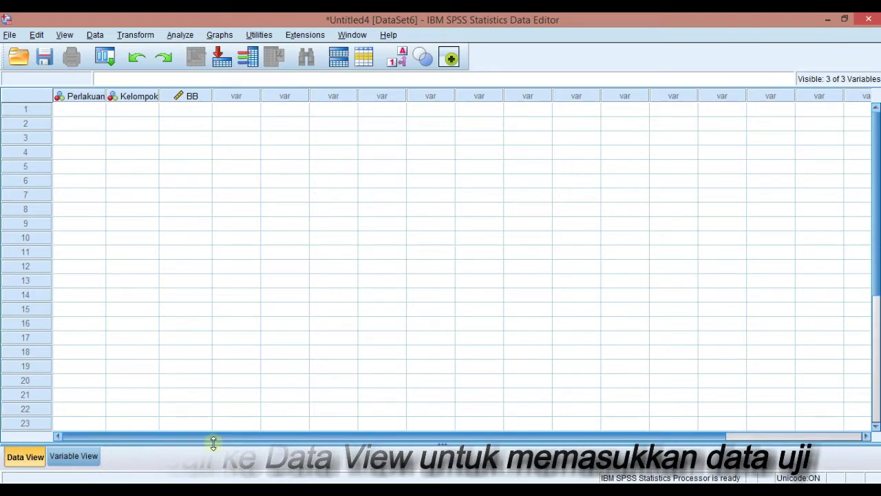
- Switch to the filled Untitled3.sav dataset and view its value labels before returning the display to numeric codes
mouse_move(213, 441)
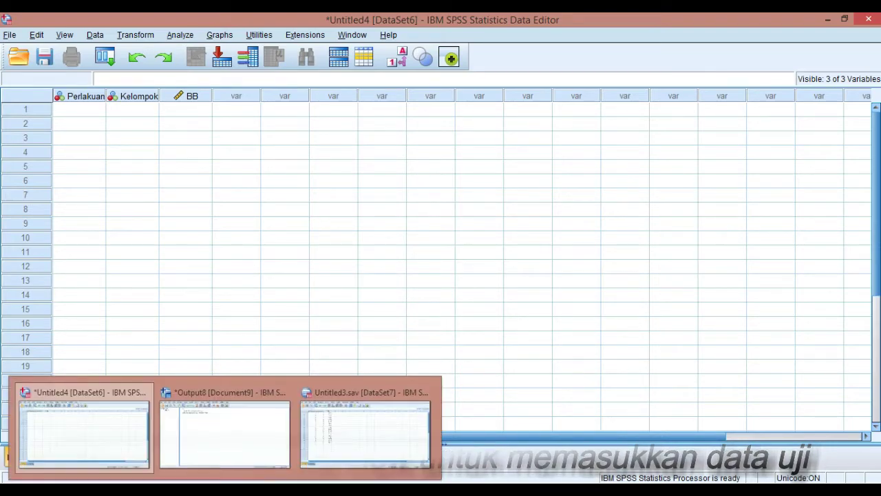
left_click(323, 441)
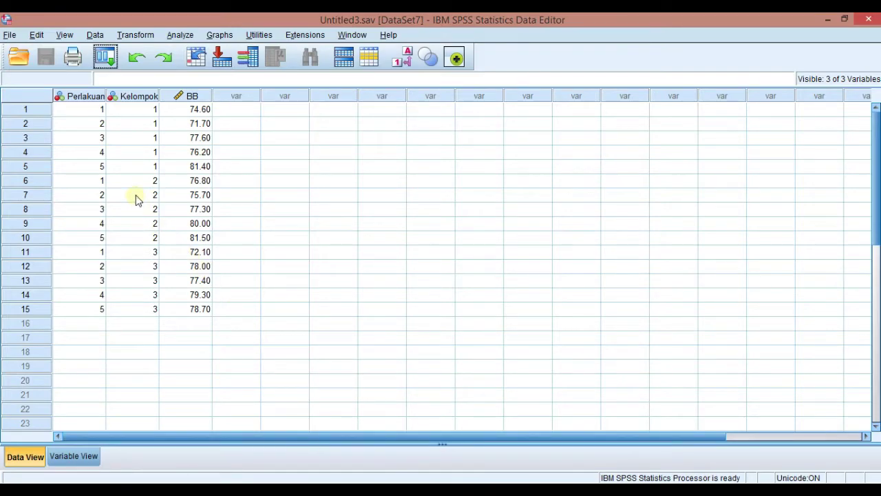
left_click(407, 55)
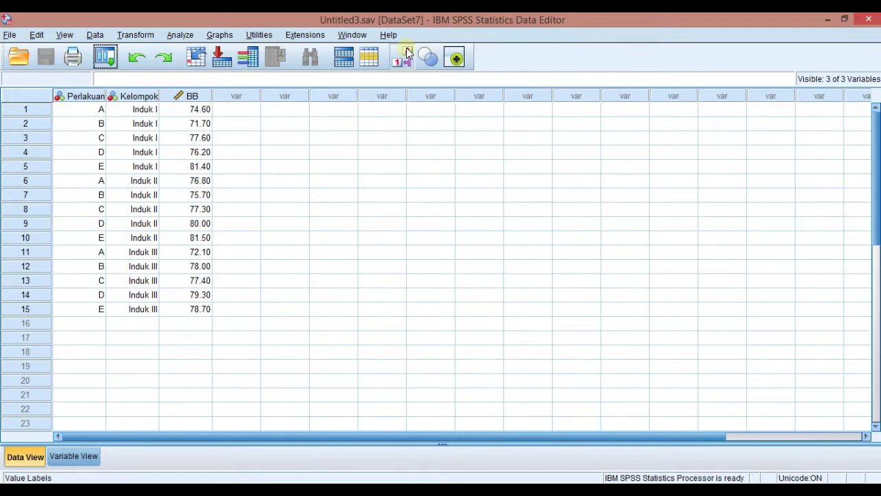
left_click(408, 54)
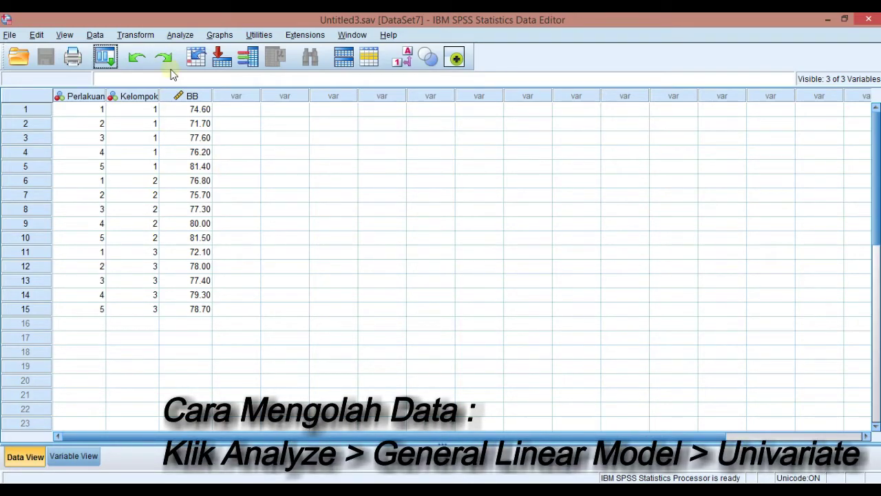
- Start a General Linear Model Univariate analysis with Berat Badan (g) [BB] as the dependent variable
left_click(189, 38)
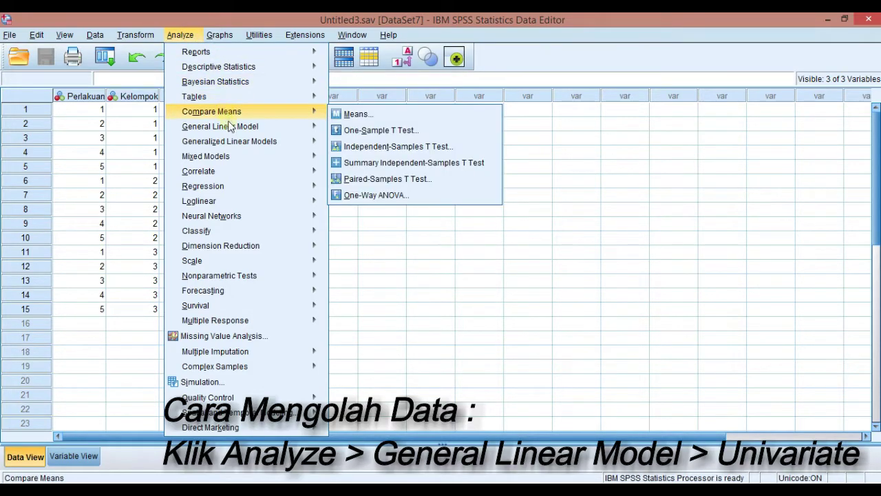
mouse_move(238, 133)
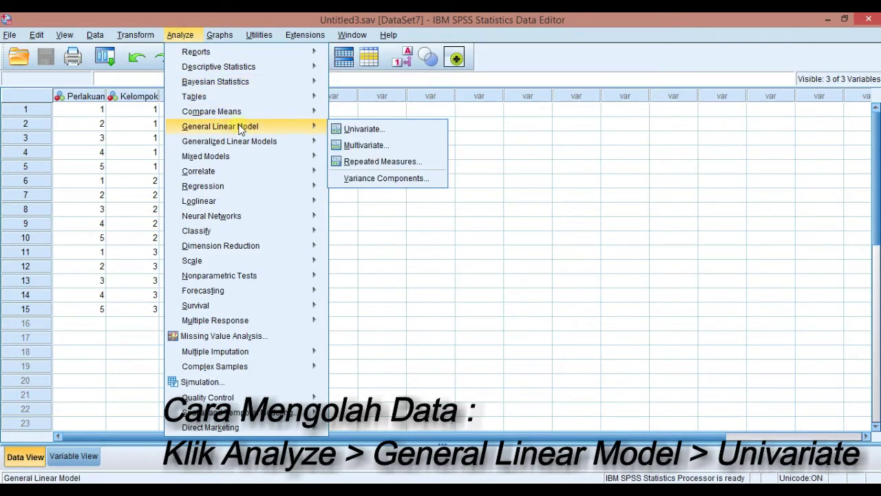
left_click(372, 133)
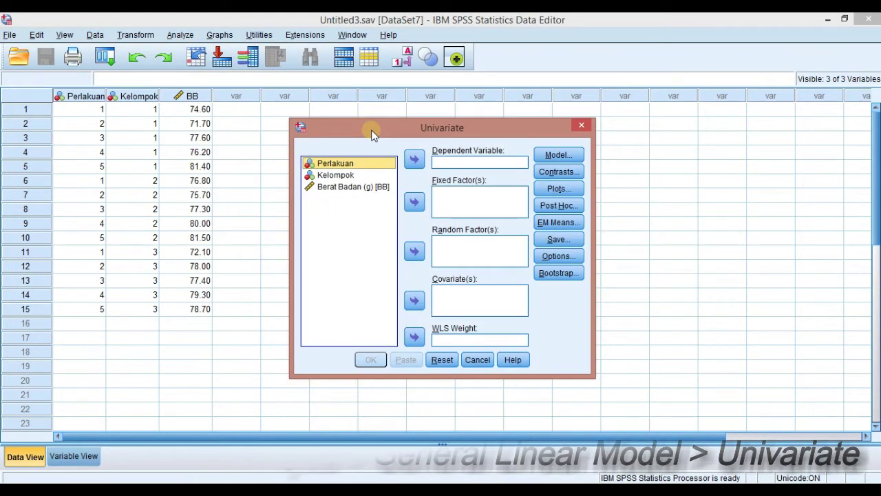
left_click(363, 188)
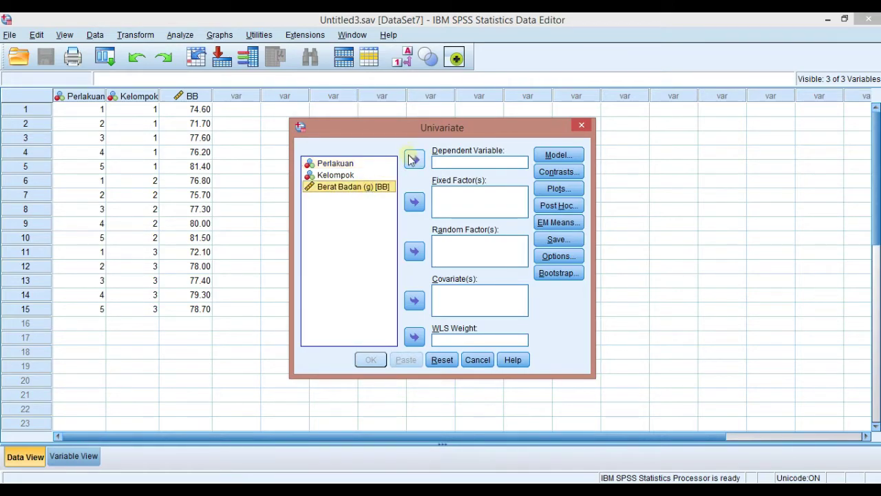
left_click(413, 160)
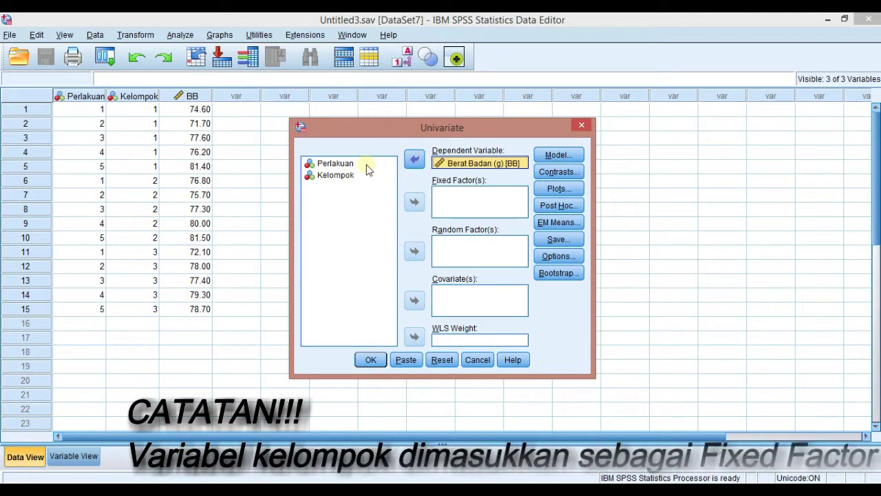
- Assign Perlakuan and Kelompok as the fixed factors of the Univariate analysis
left_click(344, 165)
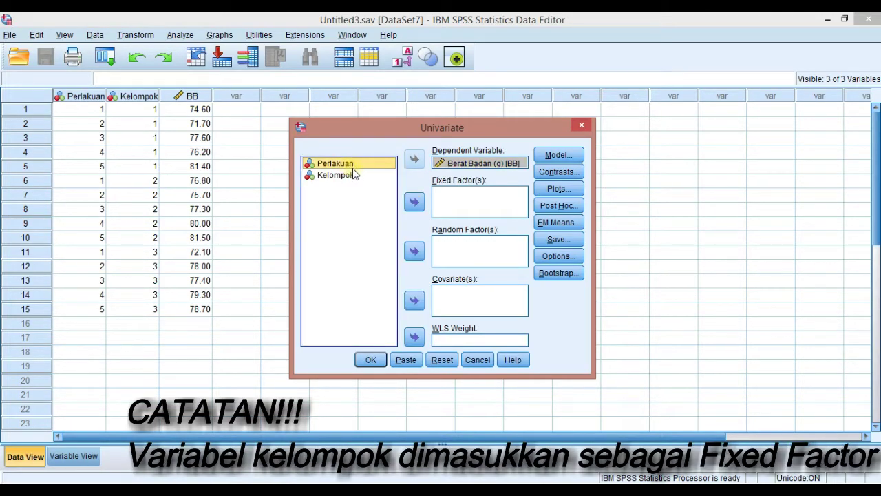
left_click(413, 202)
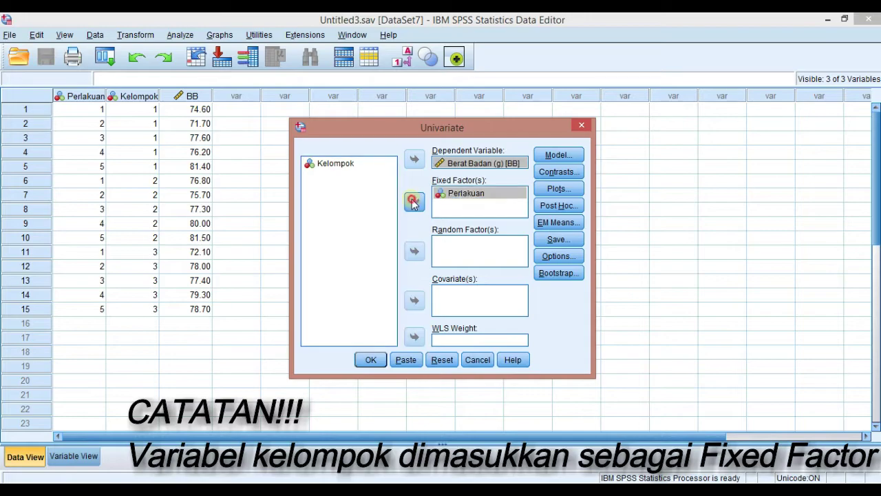
left_click(363, 165)
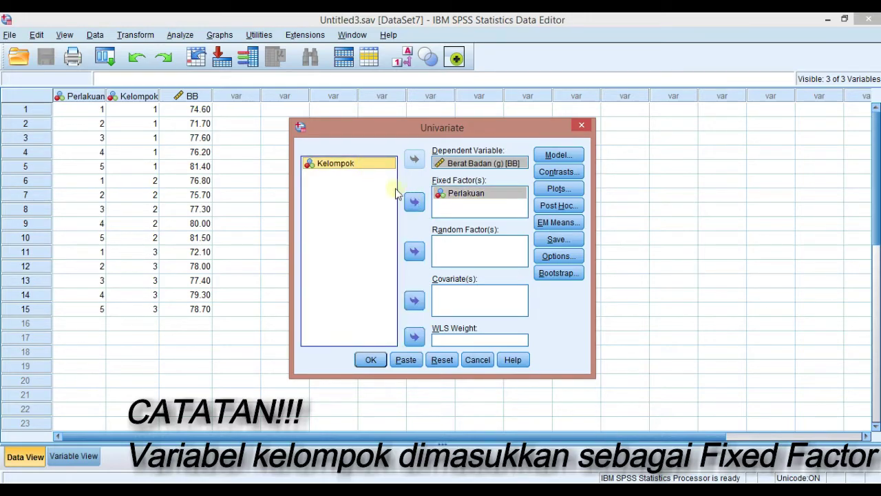
left_click(412, 202)
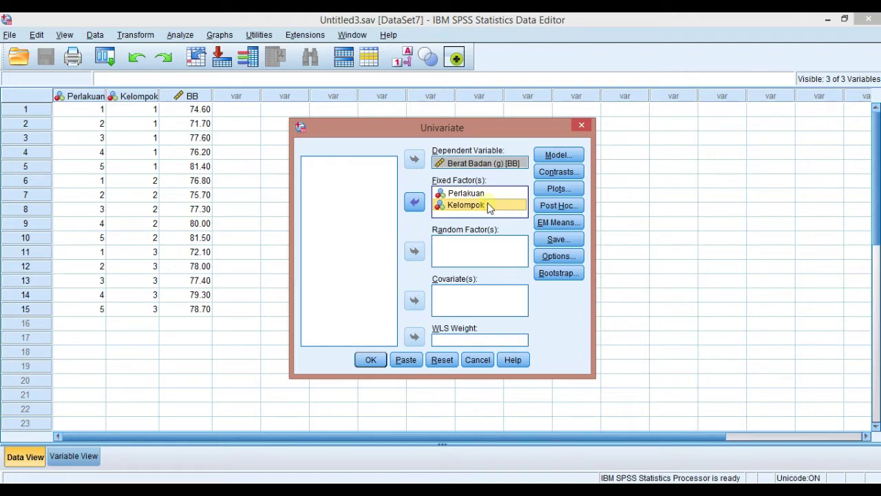
- Specify the model with Build terms, adding Perlakuan and Kelompok as separate terms without their interaction
left_click(556, 157)
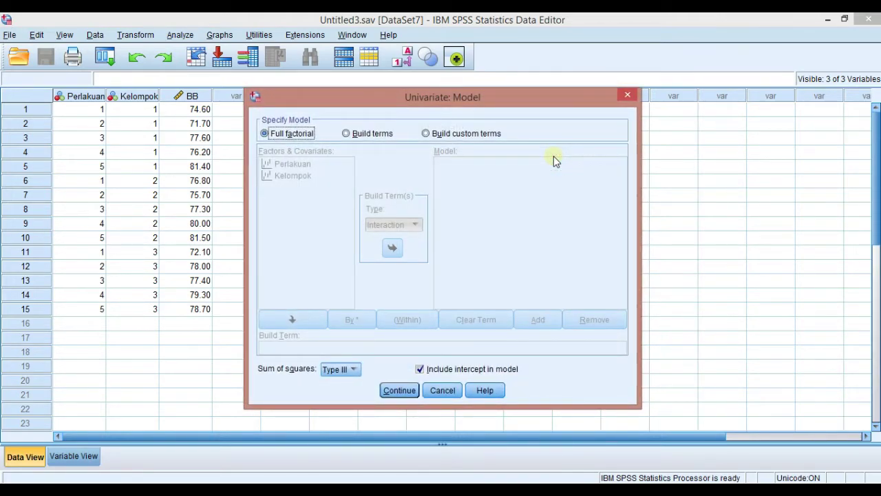
left_click(372, 135)
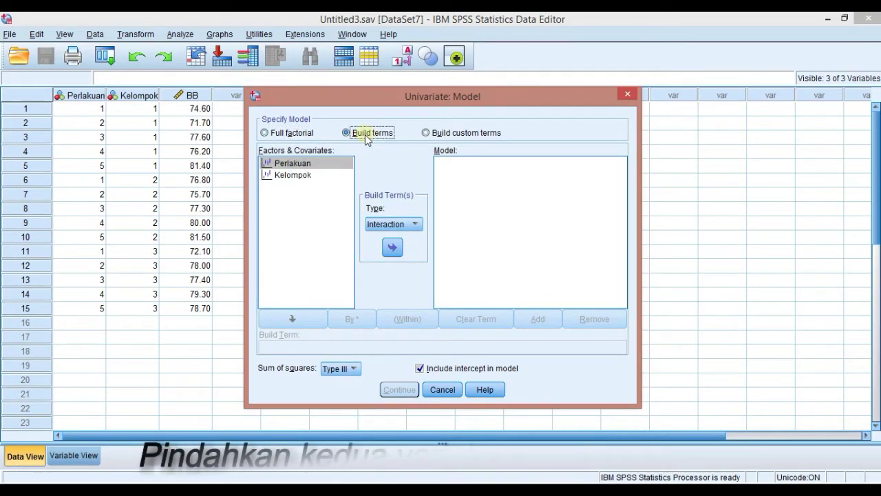
left_click(329, 176, "shift")
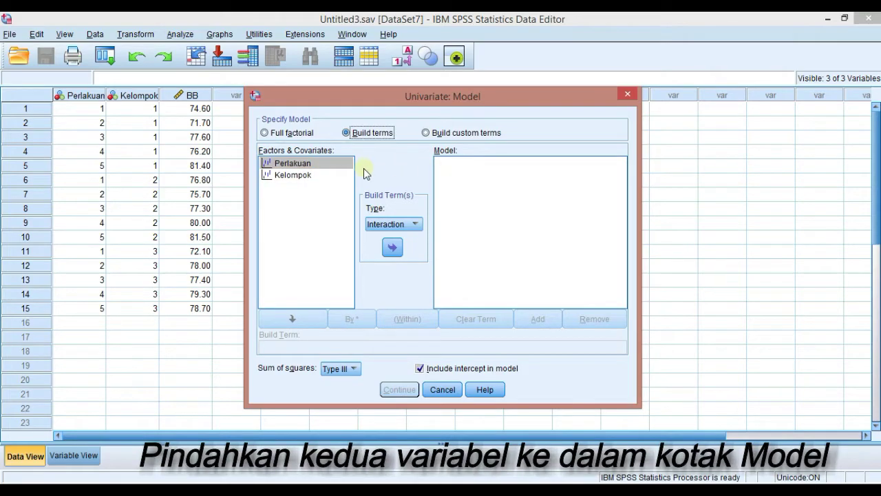
left_click(390, 248)
left_click(314, 175)
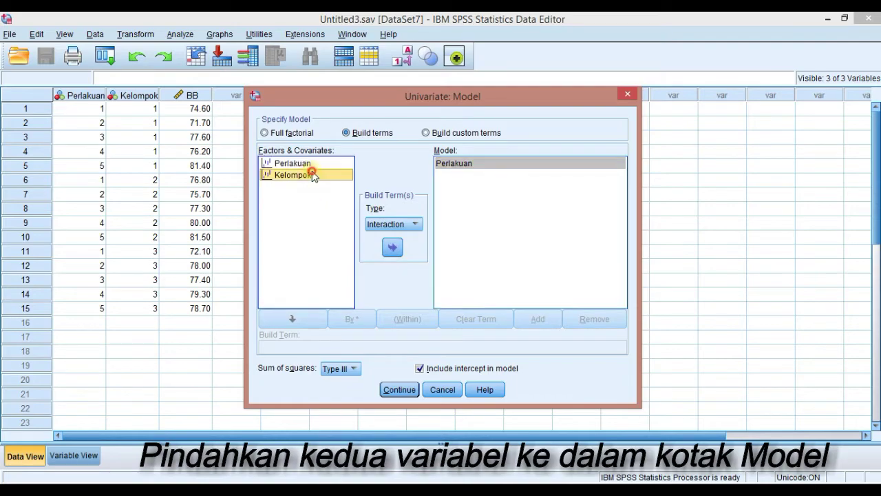
left_click(392, 249)
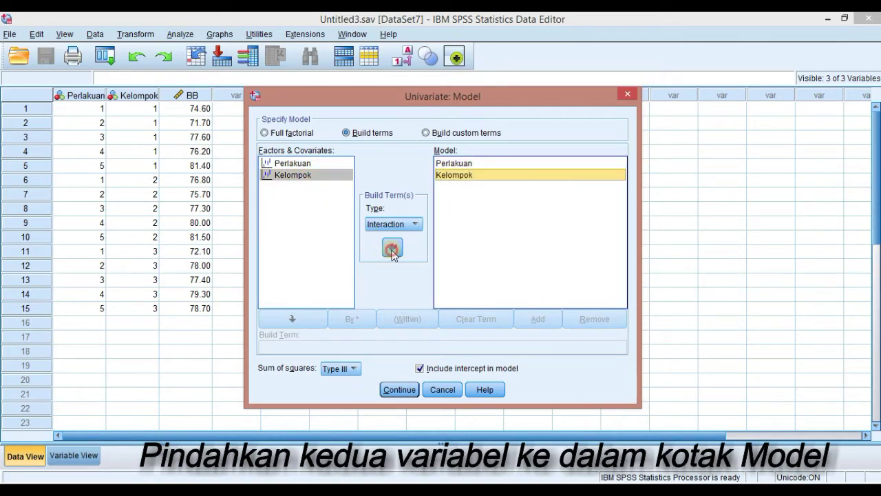
left_click(395, 390)
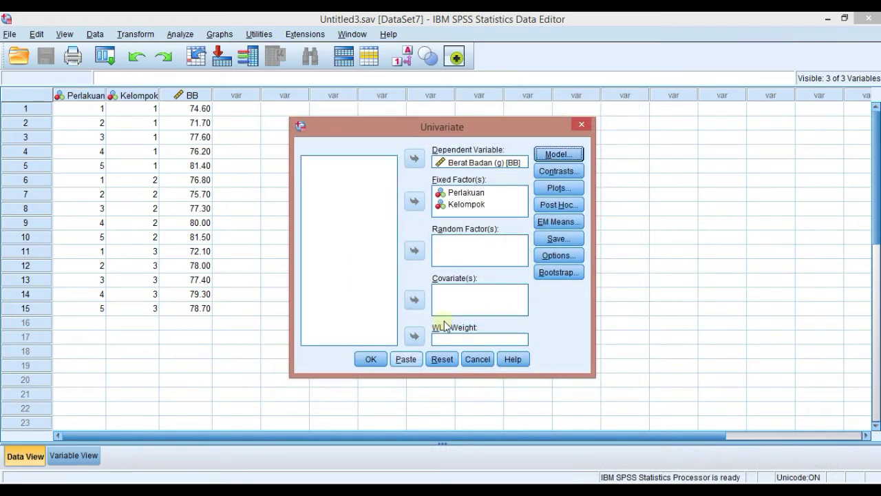
- Review the significance level in the Univariate options and the available post hoc comparison tests
left_click(578, 258)
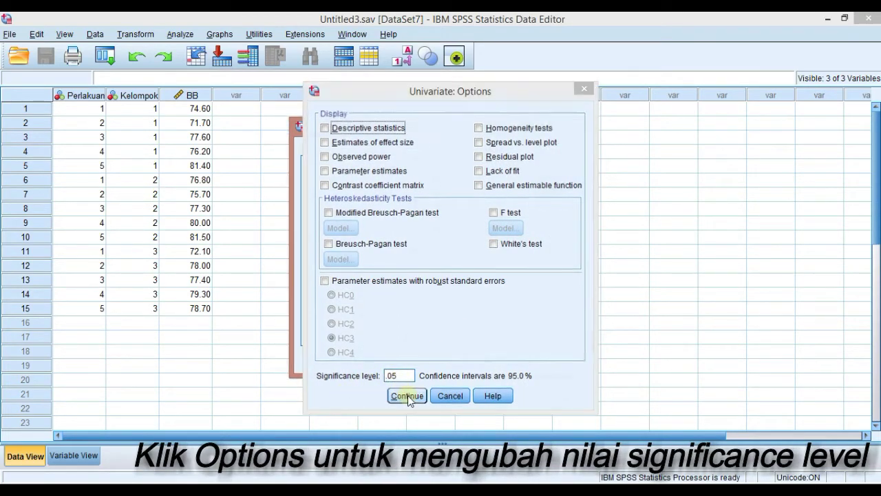
left_click(408, 396)
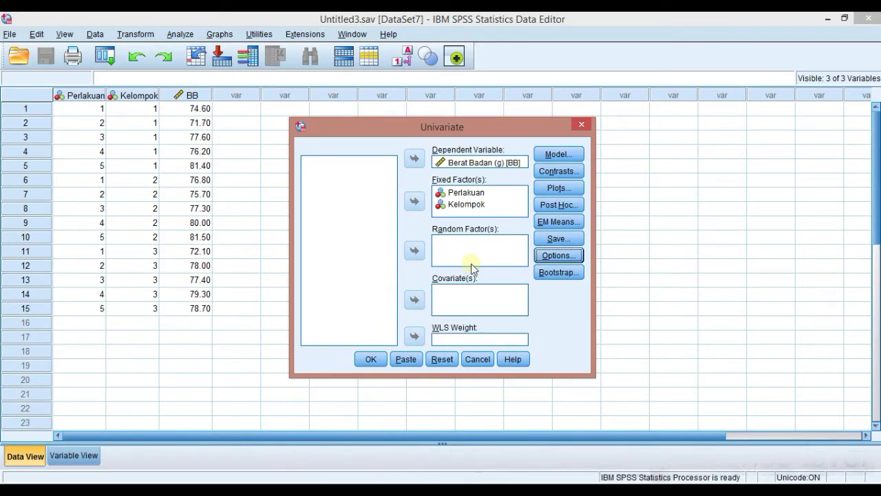
left_click(568, 205)
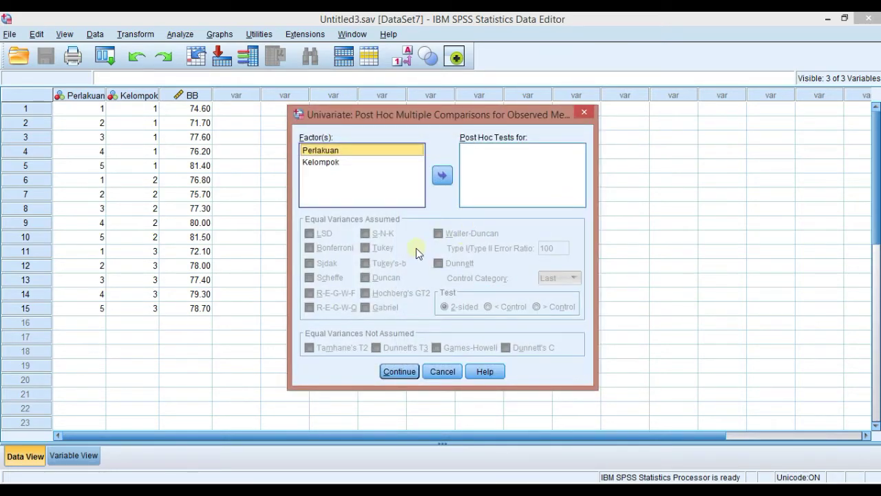
left_click(399, 371)
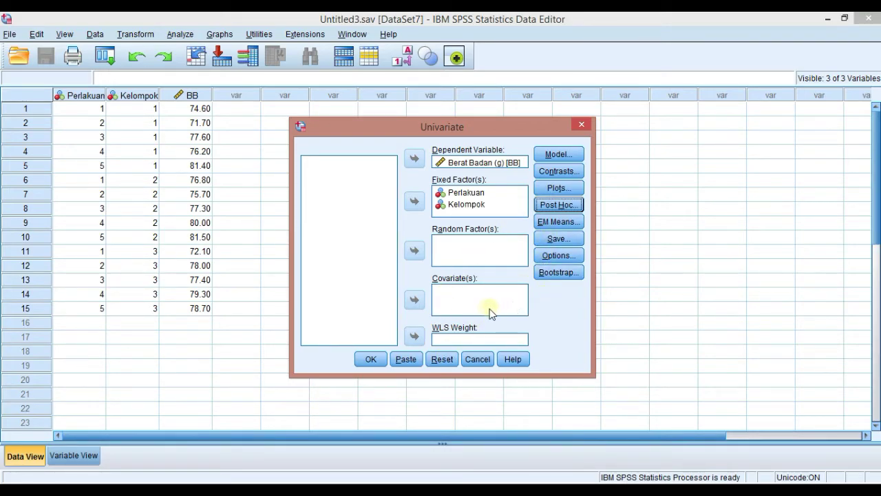
- Run the Univariate analysis and examine the Tests of Between-Subjects Effects table in the output
left_click(372, 359)
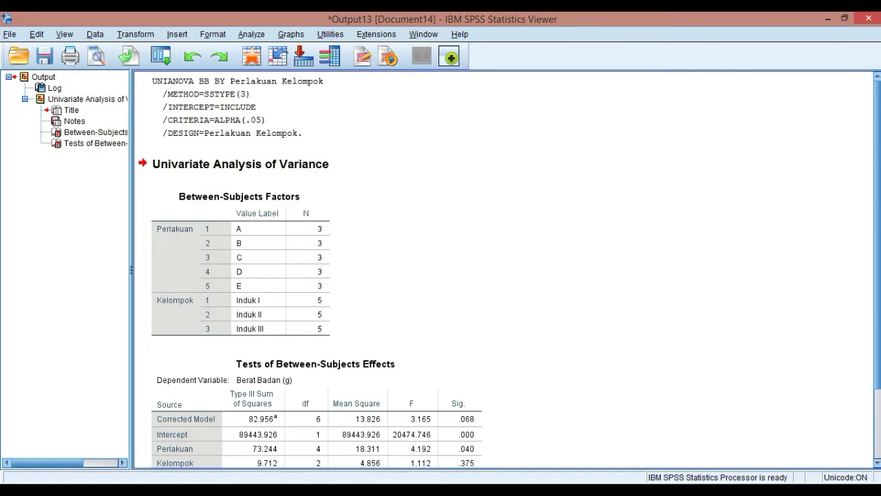
scroll(878, 180, "down", 3)
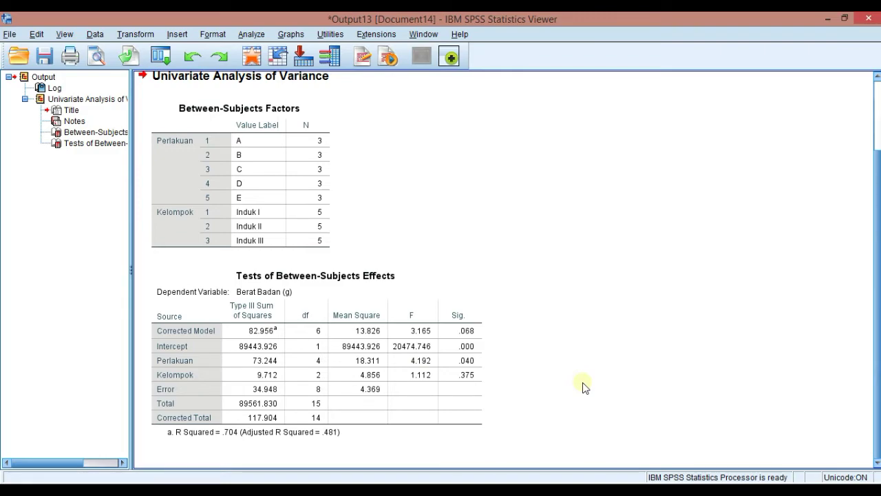
- Compare the SPSS between-subjects effects side by side with the manual ANOVA table on PowerPoint slide 8, then restore the output to full size
key("super+Right")
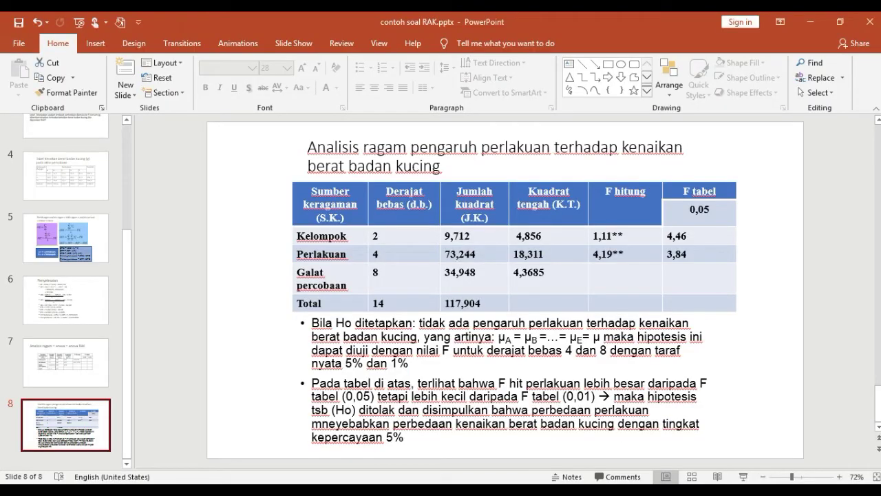
key("super+Left")
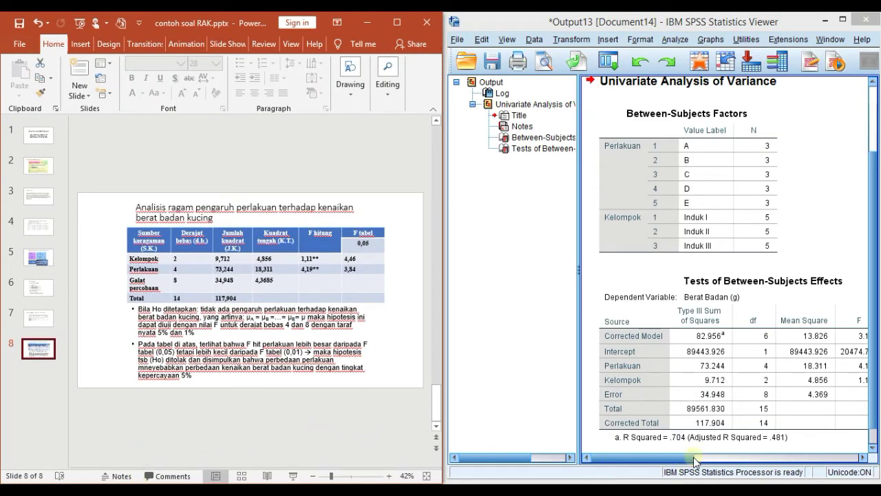
left_click_drag(695, 461, 722, 461)
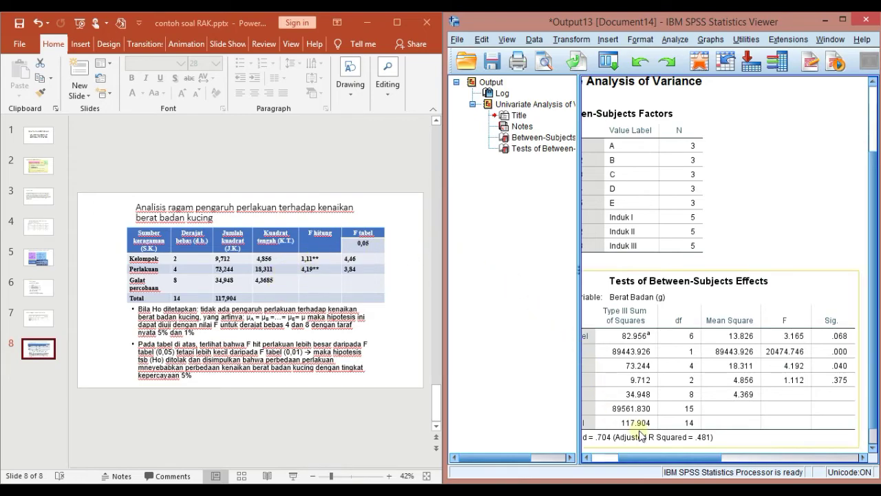
mouse_move(655, 456)
left_mouse_down()
mouse_move(627, 456)
mouse_move(664, 451)
mouse_move(658, 445)
left_mouse_up()
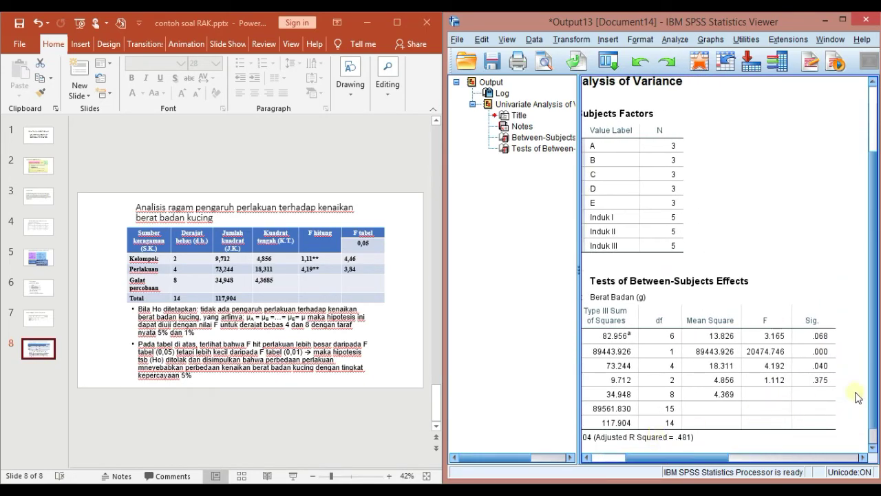
left_click(841, 21)
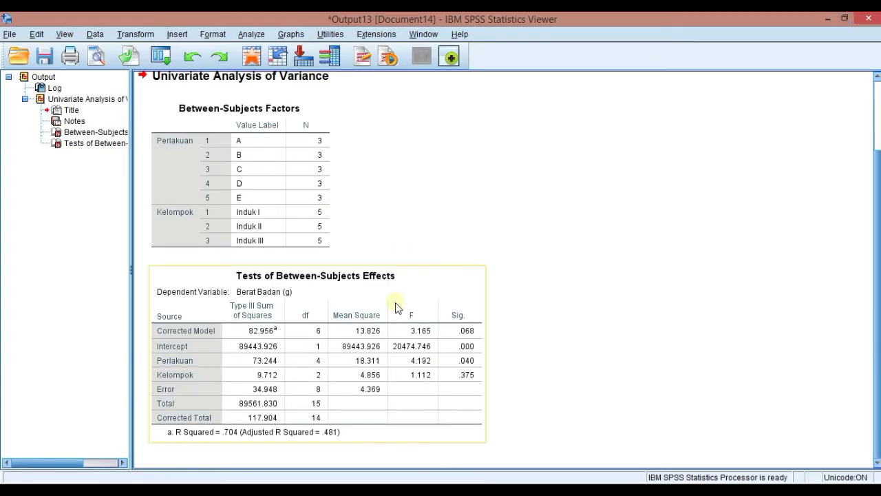